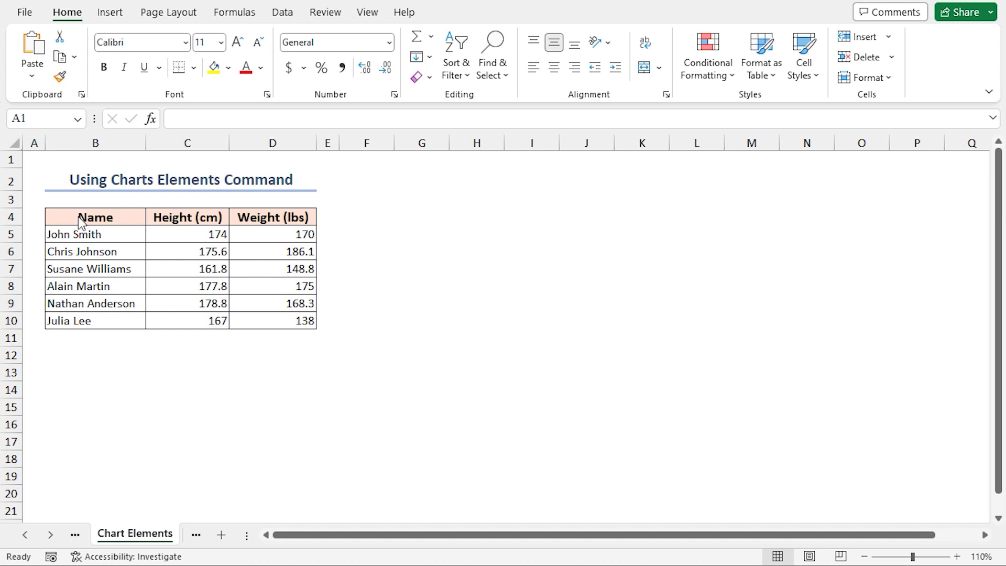
- Insert a 2-D Clustered Column chart from the name, height and weight table B4:D10
{"action": "left_click_drag", "start_coordinate": [77, 216], "coordinate": [246, 320]}
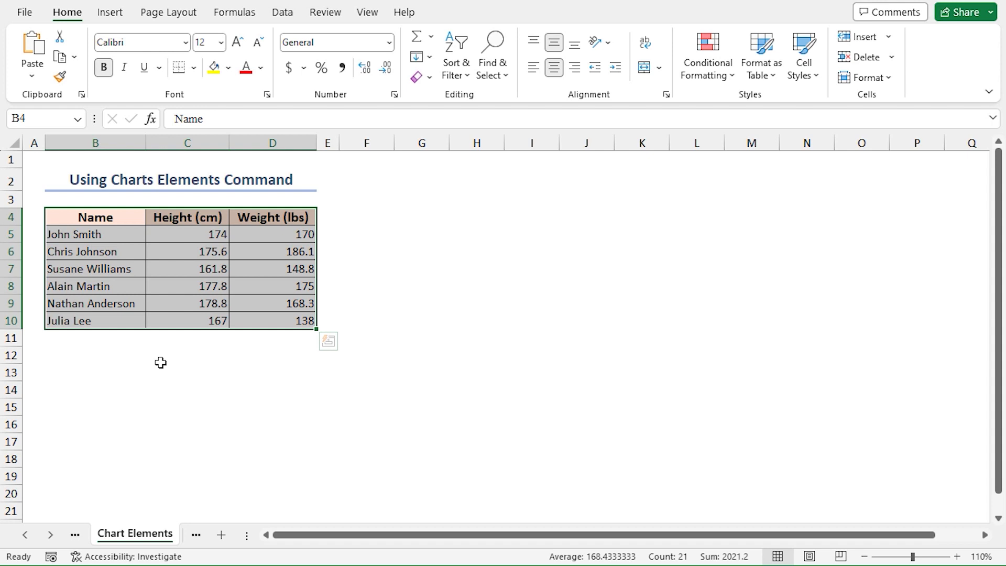
{"action": "left_click", "coordinate": [108, 13]}
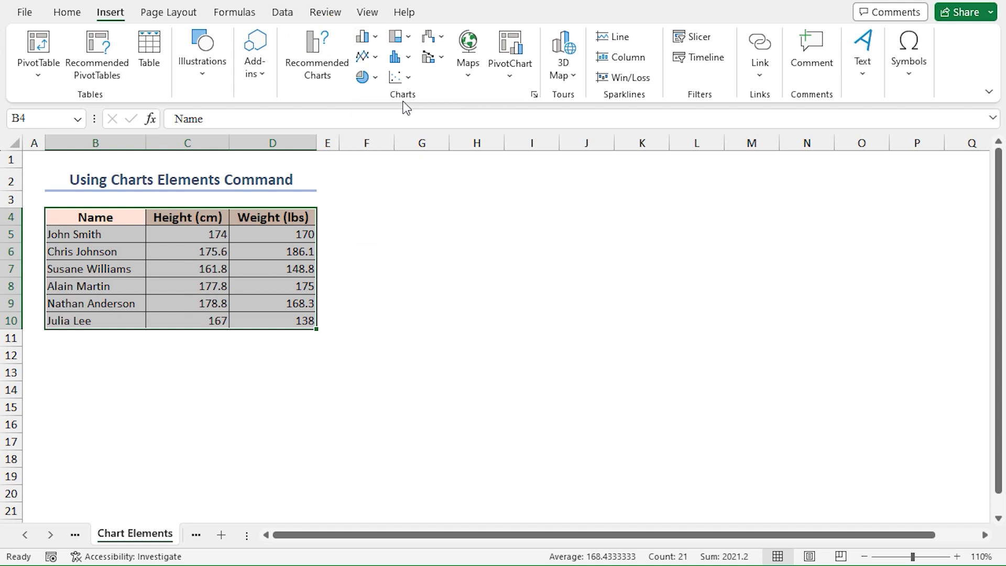
{"action": "left_click", "coordinate": [367, 37]}
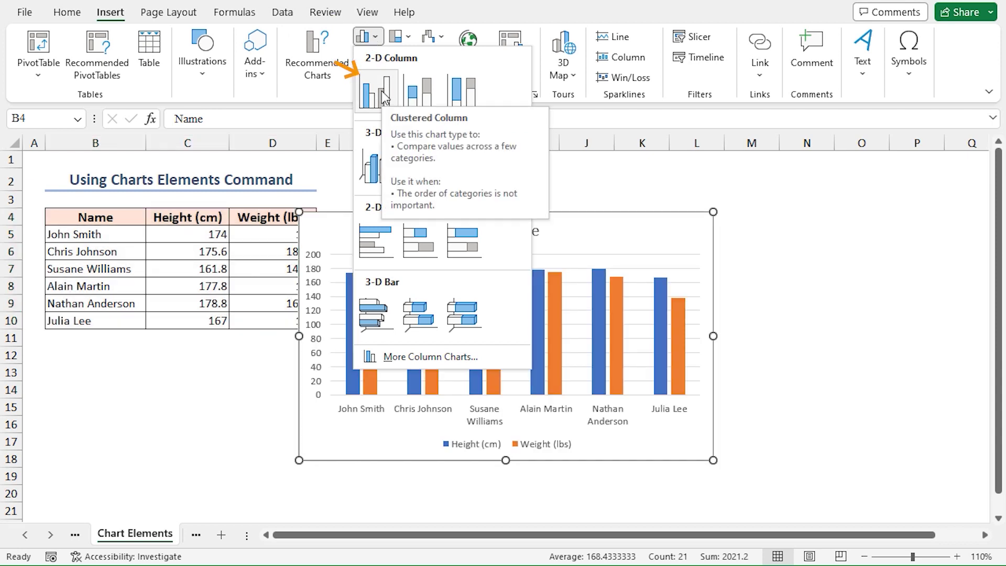
{"action": "left_click", "coordinate": [382, 90]}
- Move the chart next to the table and replace 'Chart Title' with 'Height & Weight'
{"action": "left_click_drag", "start_coordinate": [371, 234], "coordinate": [404, 195]}
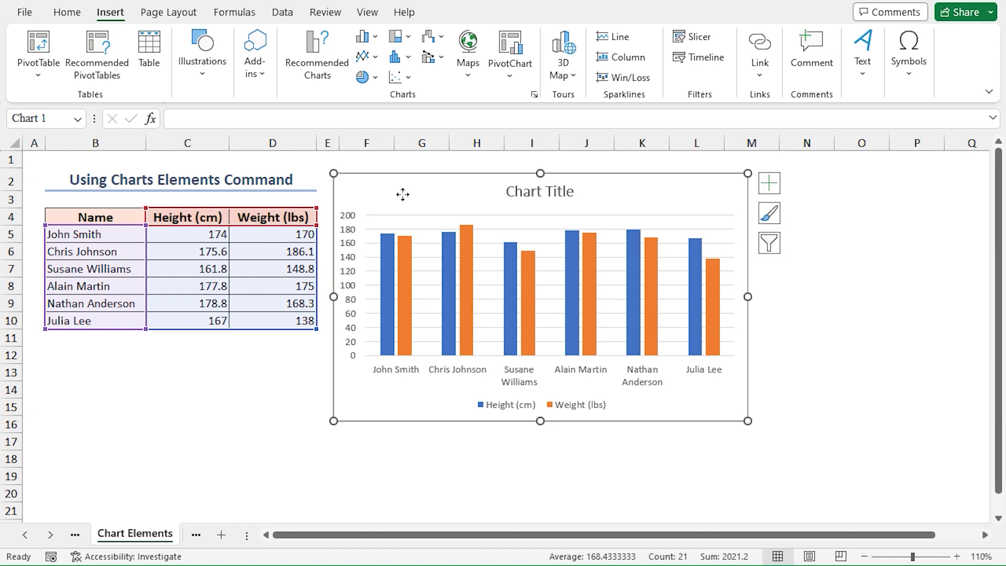
{"action": "left_click", "coordinate": [510, 192]}
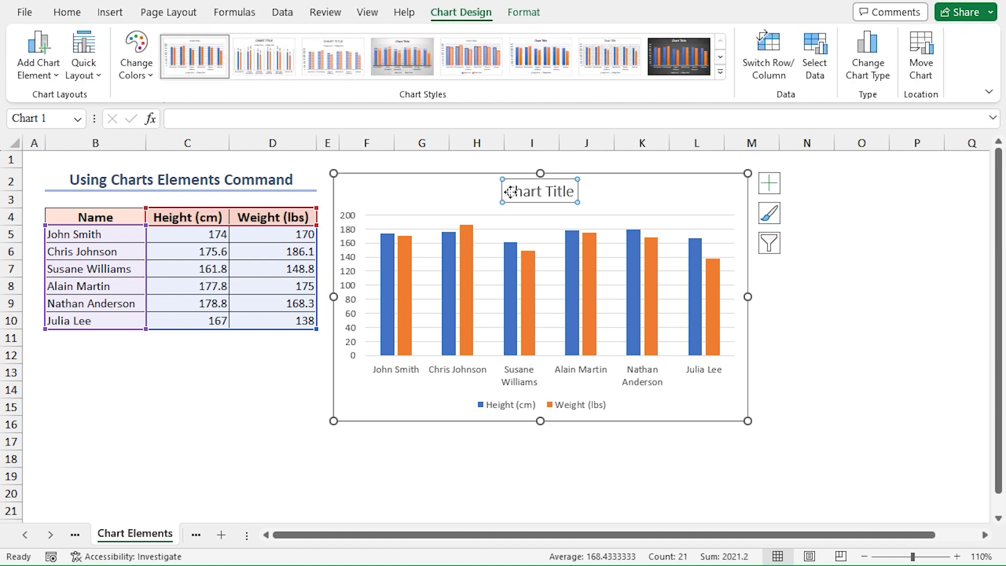
{"action": "left_click_drag", "start_coordinate": [510, 191], "coordinate": [577, 193]}
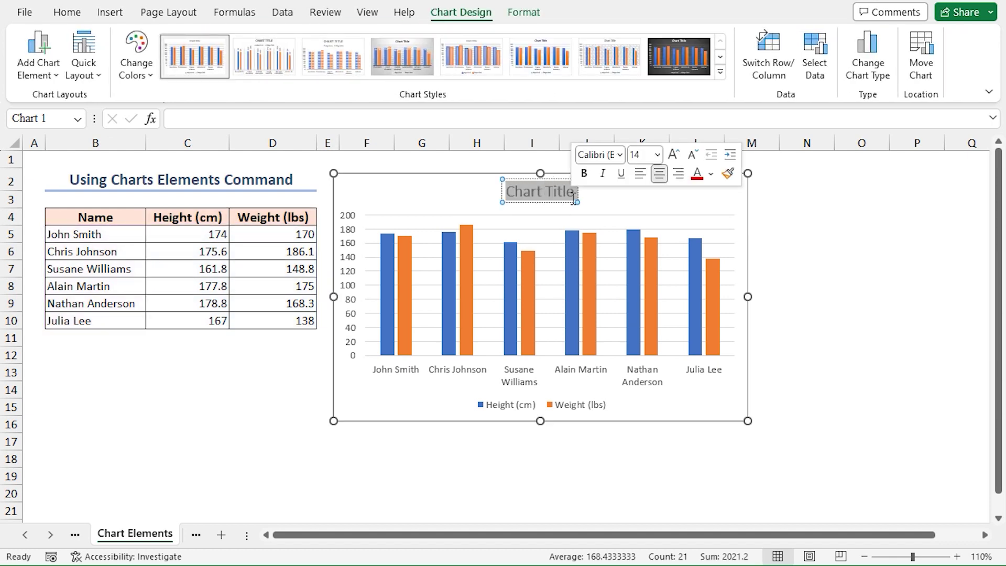
{"action": "key", "text": "BackSpace"}
{"action": "type", "text": "Height"}
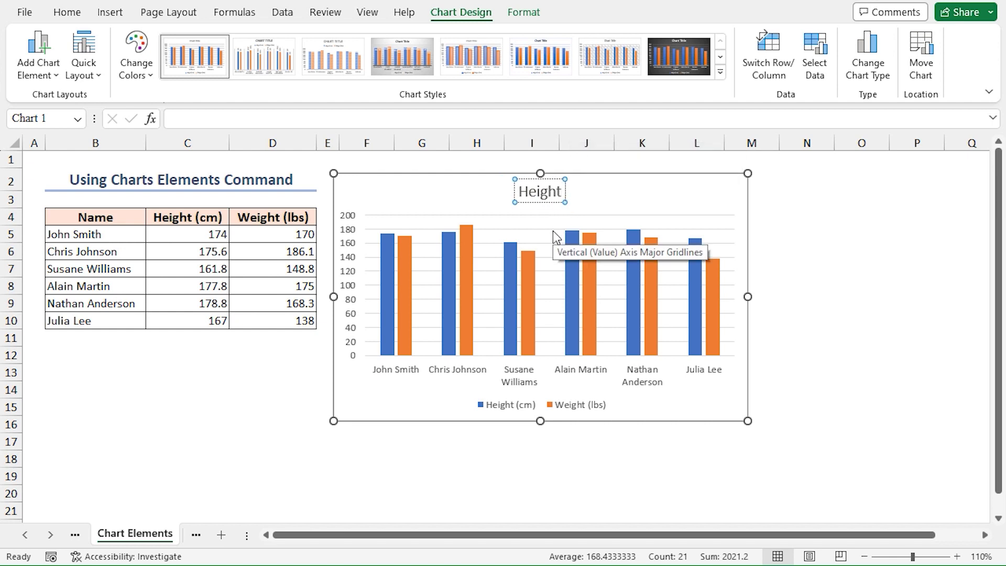
{"action": "type", "text": " & Weight"}
{"action": "left_click", "coordinate": [635, 203]}
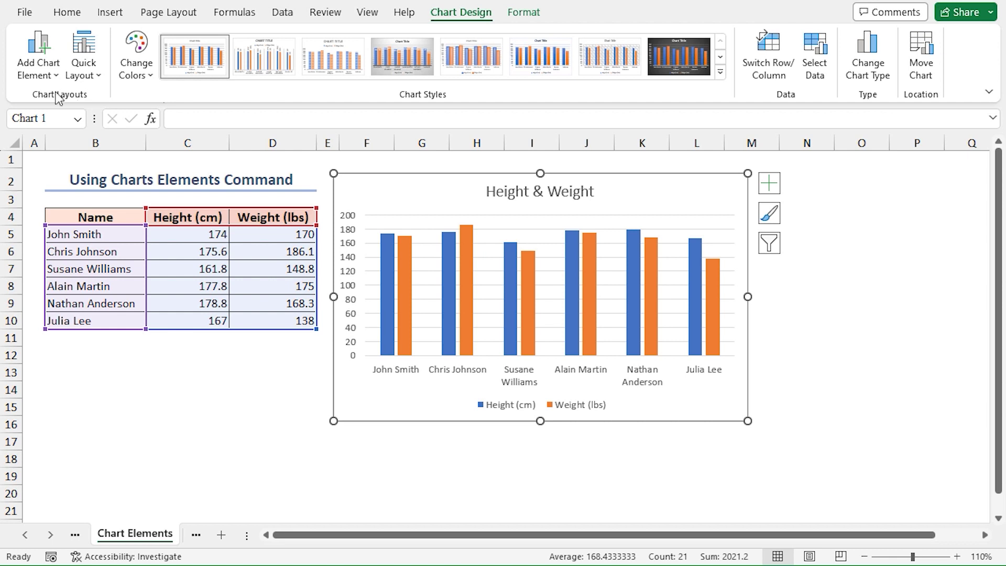
- Turn on Data Labels from the chart's Chart Elements list, positioned at Outside End
{"action": "left_click", "coordinate": [57, 76]}
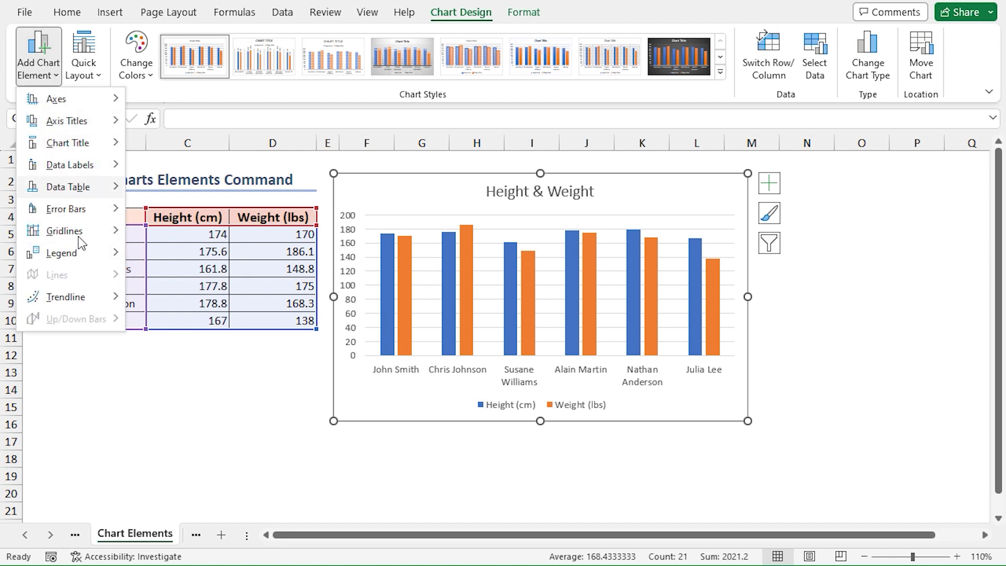
{"action": "mouse_move", "coordinate": [61, 253]}
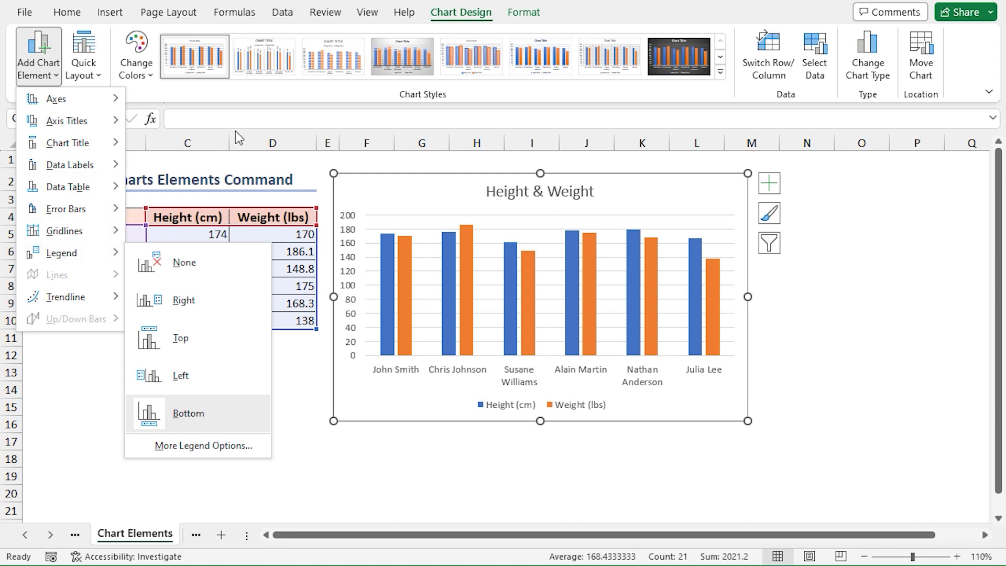
{"action": "key", "text": "Escape"}
{"action": "key", "text": "Escape"}
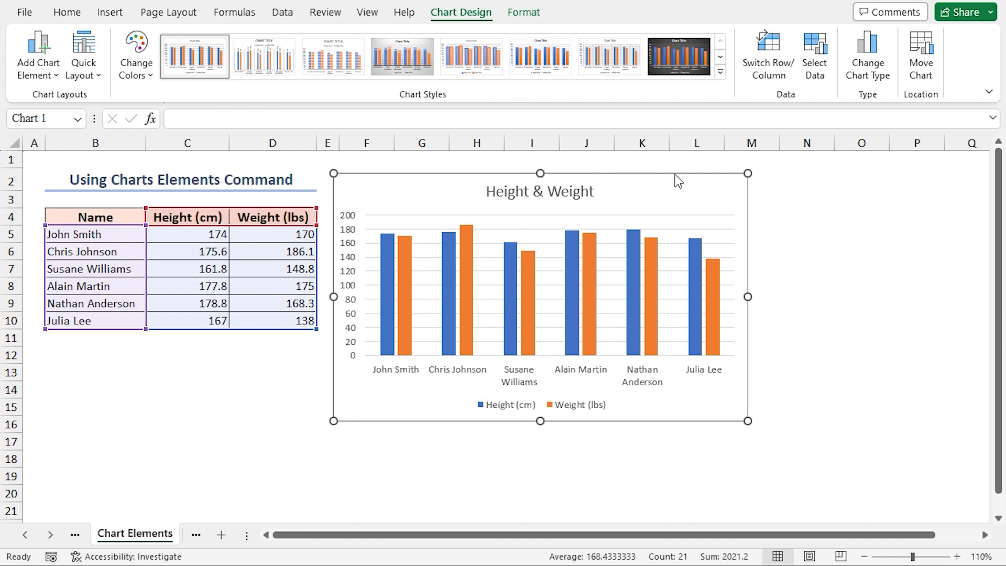
{"action": "left_click", "coordinate": [660, 192]}
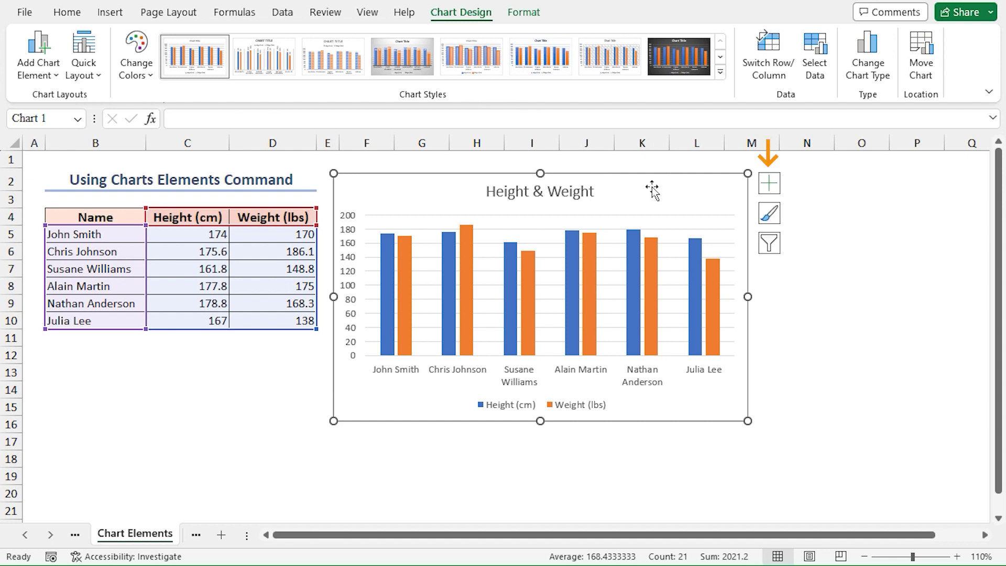
{"action": "left_click", "coordinate": [774, 190]}
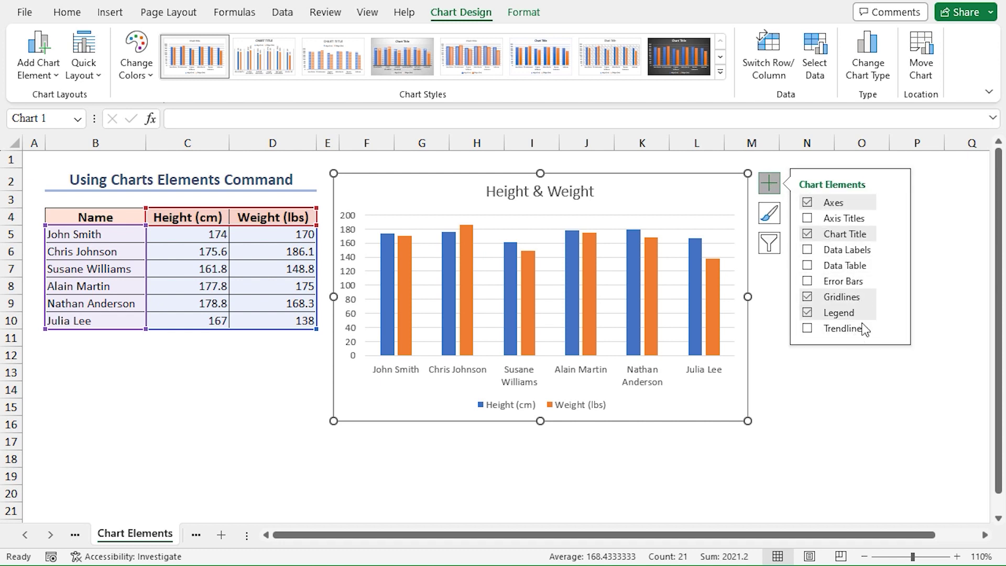
{"action": "left_click", "coordinate": [808, 251]}
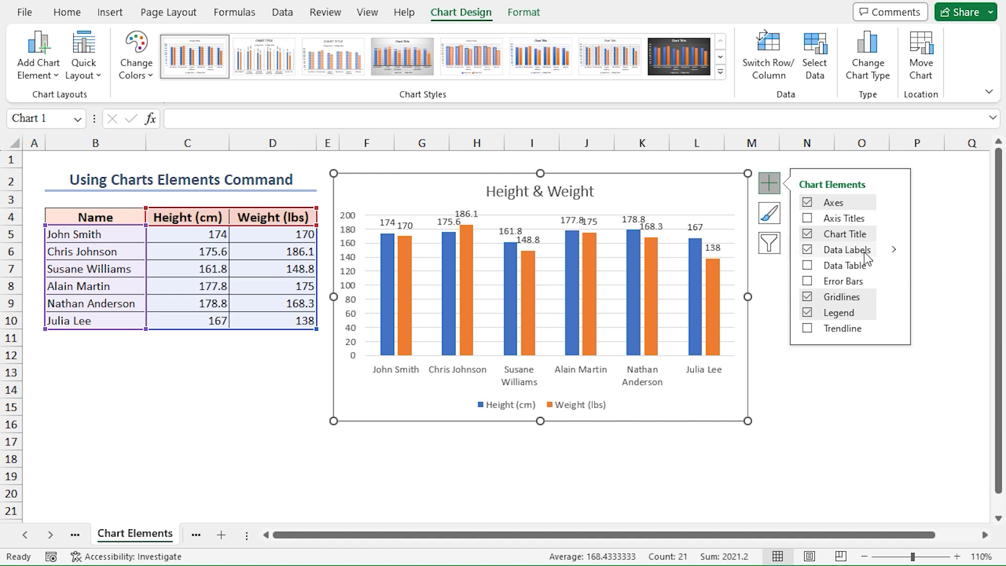
{"action": "left_click", "coordinate": [896, 250]}
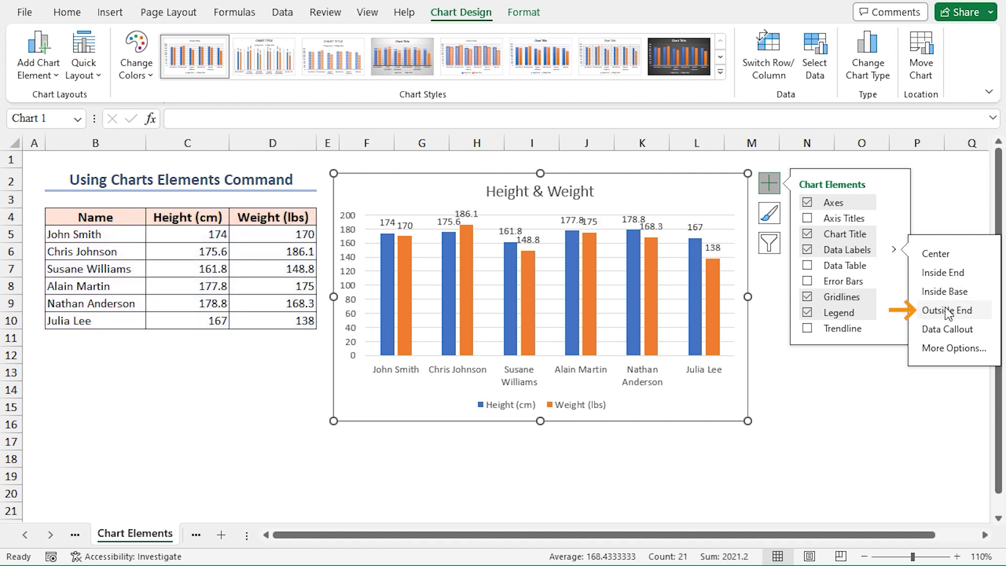
{"action": "left_click", "coordinate": [769, 278]}
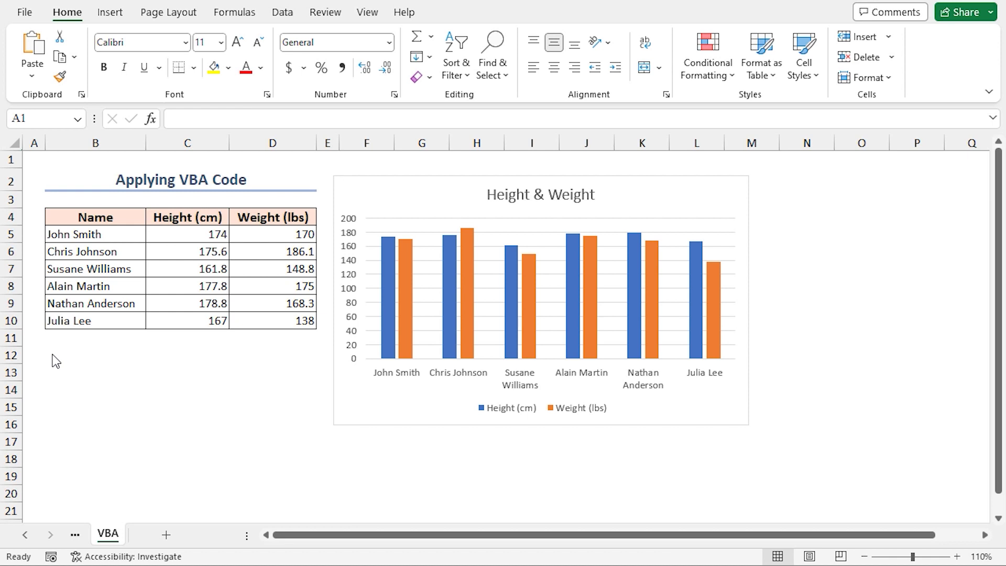
- Check Developer under Main Tabs in Customize the Ribbon and confirm
{"action": "right_click", "coordinate": [339, 17]}
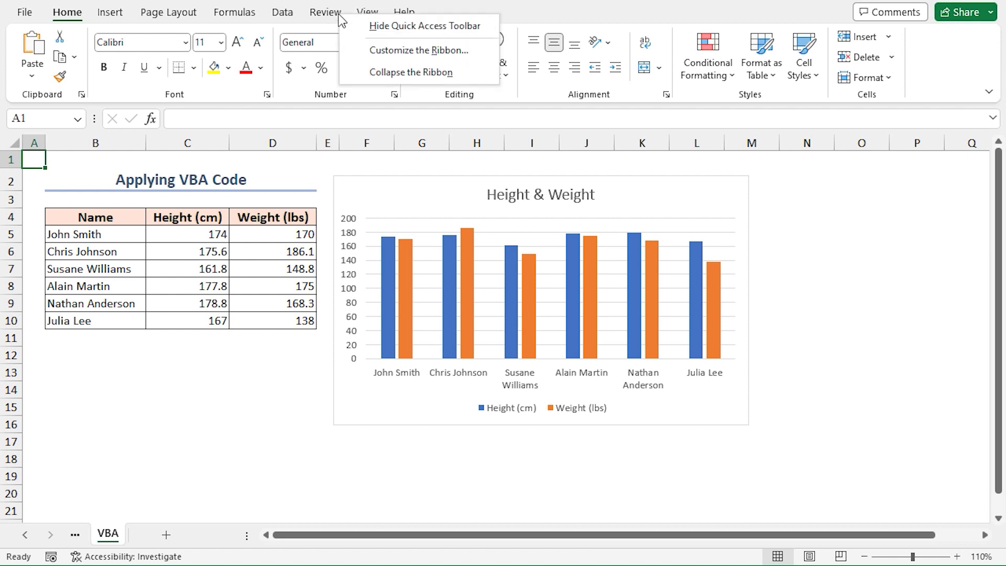
{"action": "left_click", "coordinate": [391, 52]}
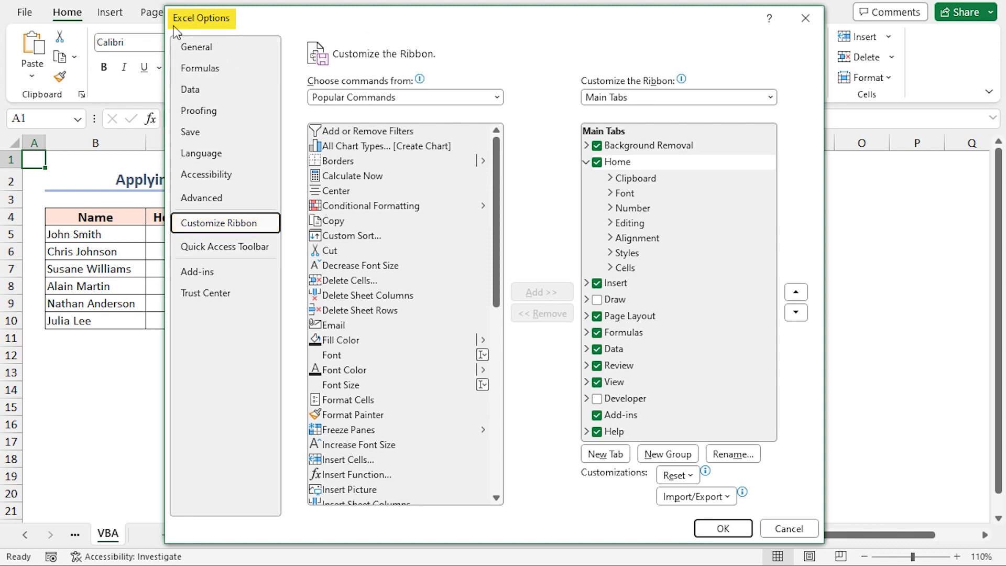
{"action": "left_click", "coordinate": [597, 399]}
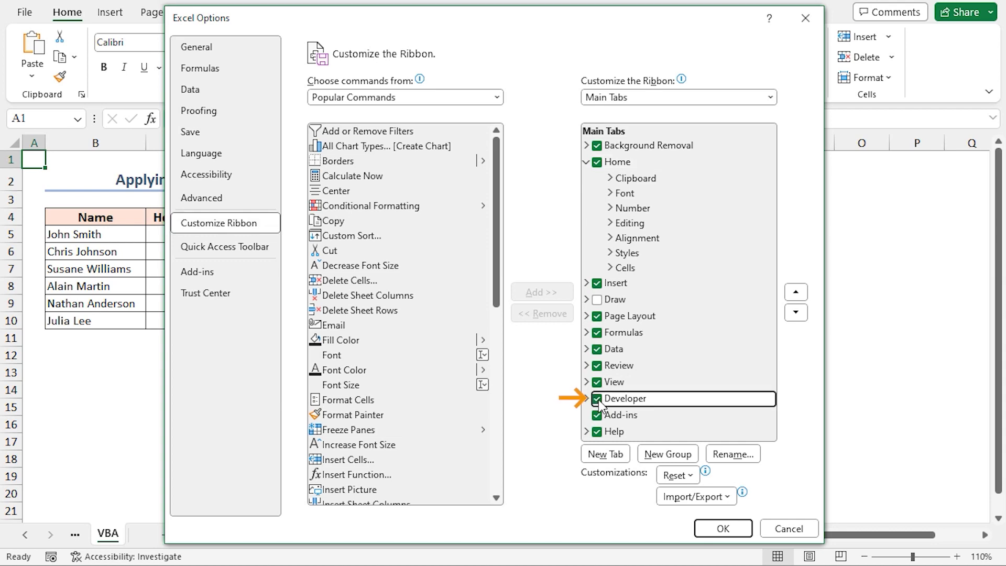
{"action": "left_click", "coordinate": [716, 528]}
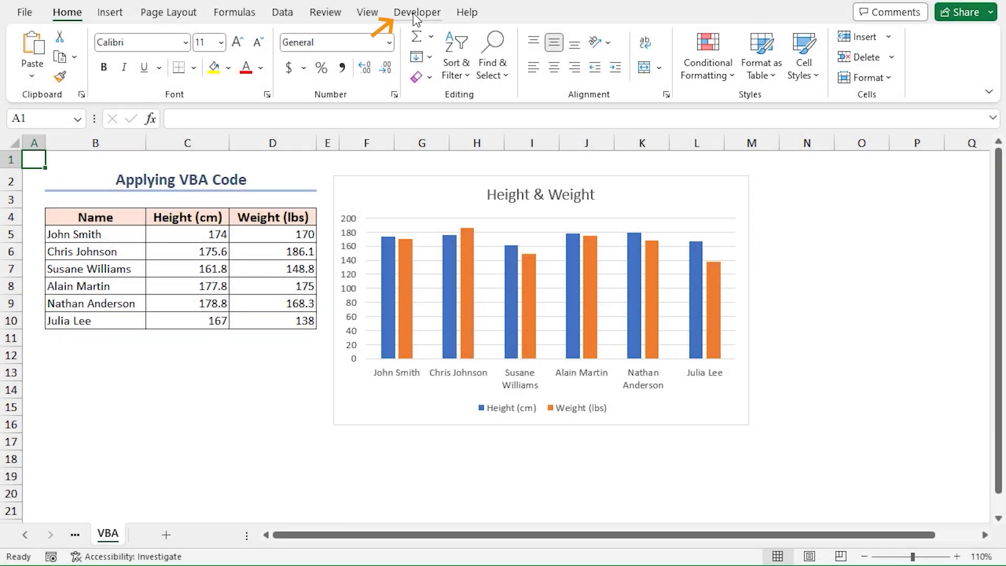
- Open the Visual Basic editor from the Developer tab and insert a new Module1
{"action": "left_click", "coordinate": [415, 16]}
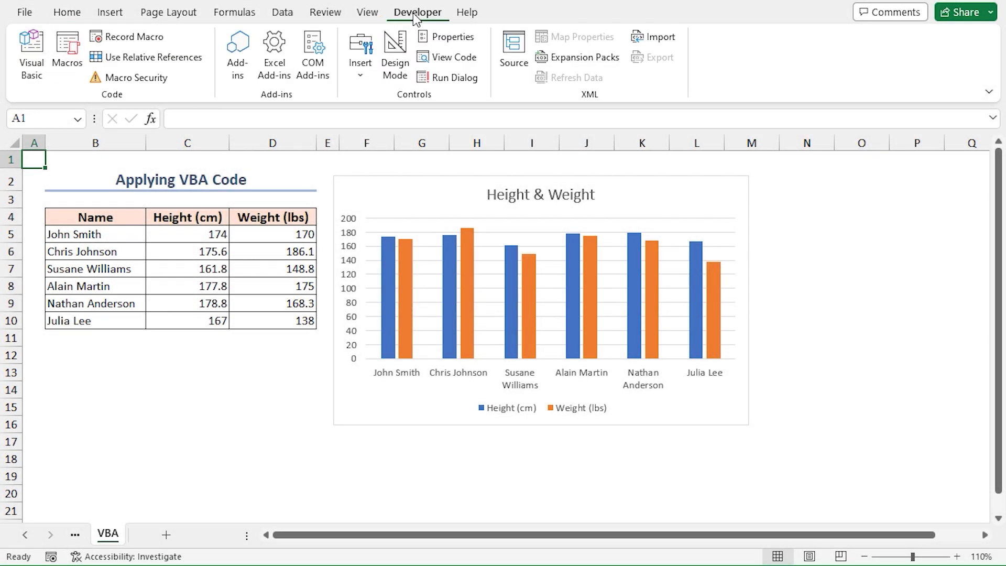
{"action": "left_click", "coordinate": [38, 76]}
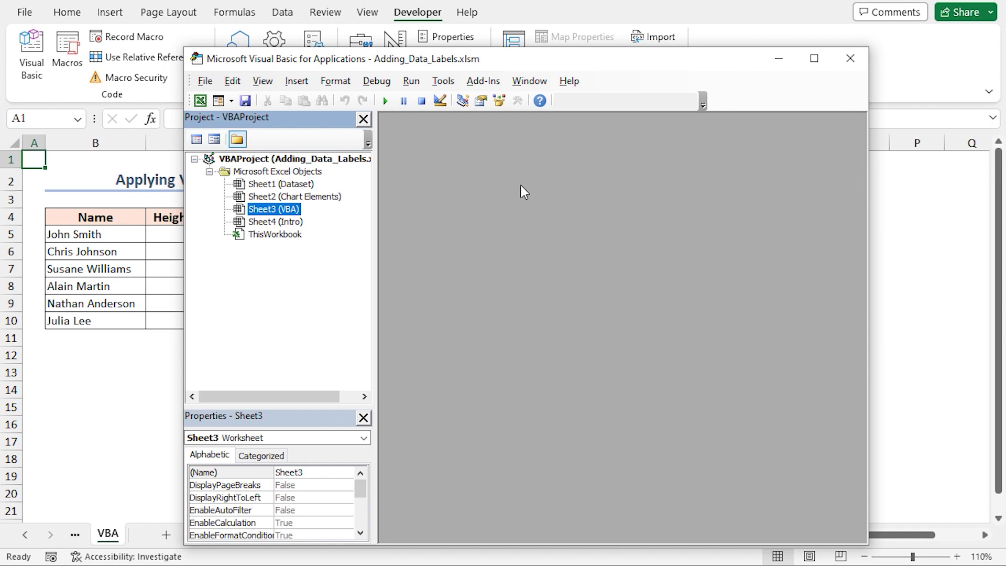
{"action": "left_click", "coordinate": [297, 82]}
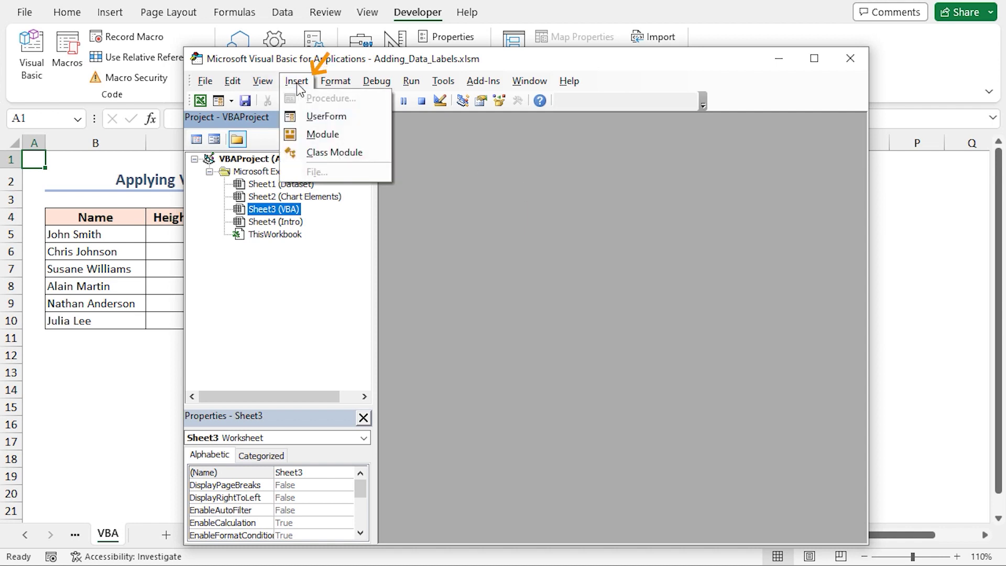
{"action": "left_click", "coordinate": [328, 135]}
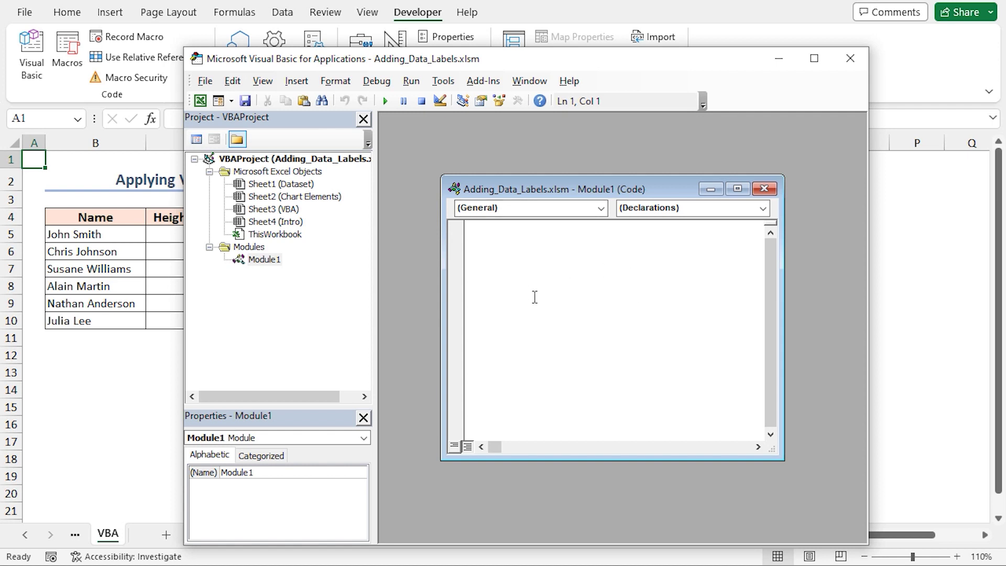
- Write Sub Add_Data_Labels with Dim ch As ChartObject and Set ch = ActiveSheet.ChartObjects("Chart 1")
{"action": "left_click_drag", "start_coordinate": [572, 190], "coordinate": [573, 165]}
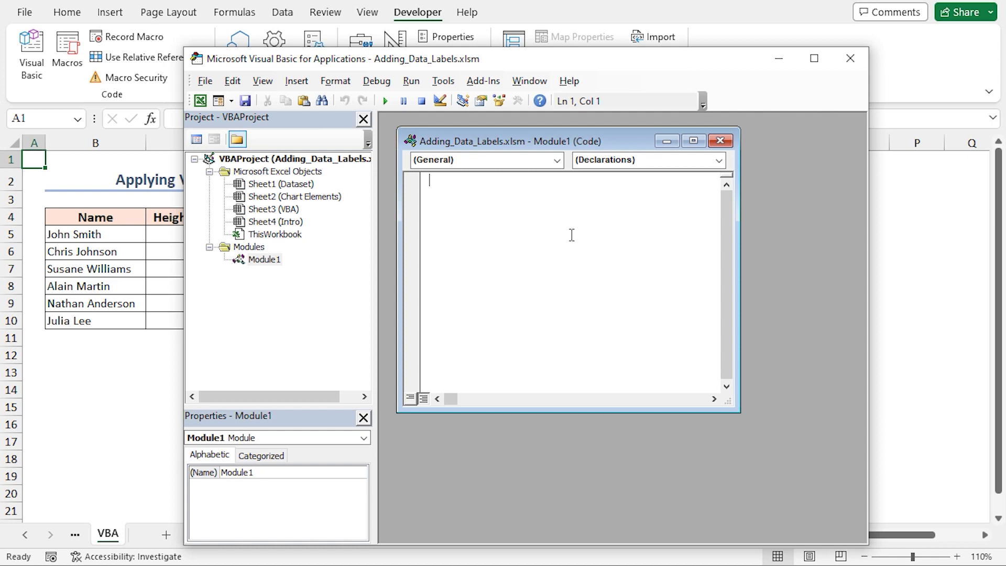
{"action": "type", "text": "sub Add_Data_Labels"}
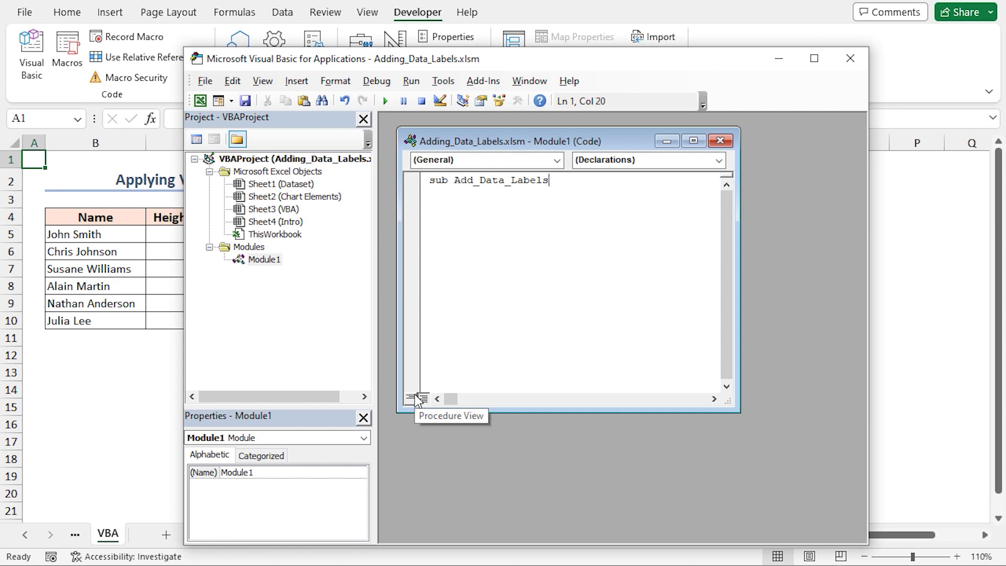
{"action": "key", "text": "Return"}
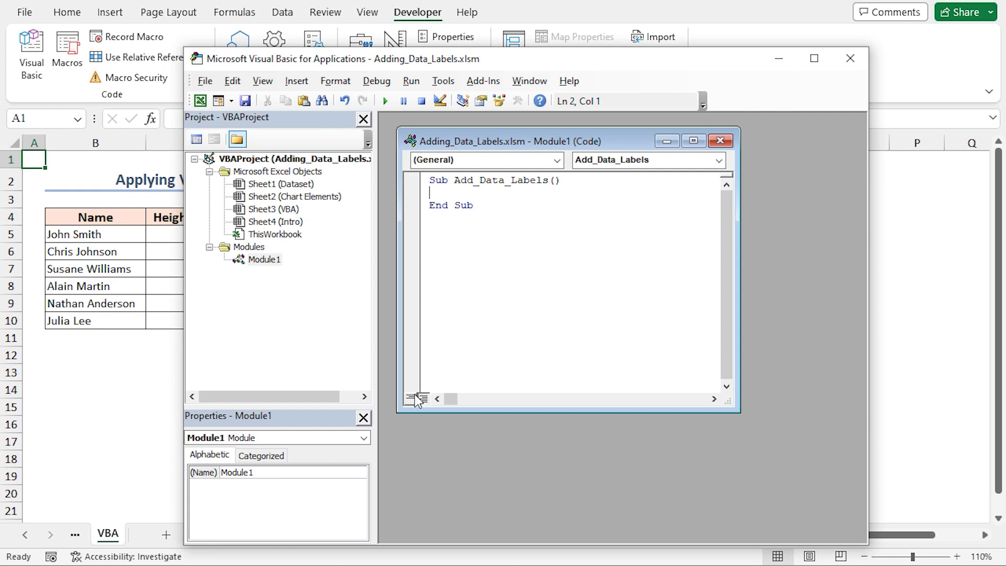
{"action": "type", "text": "dim ch as chartob"}
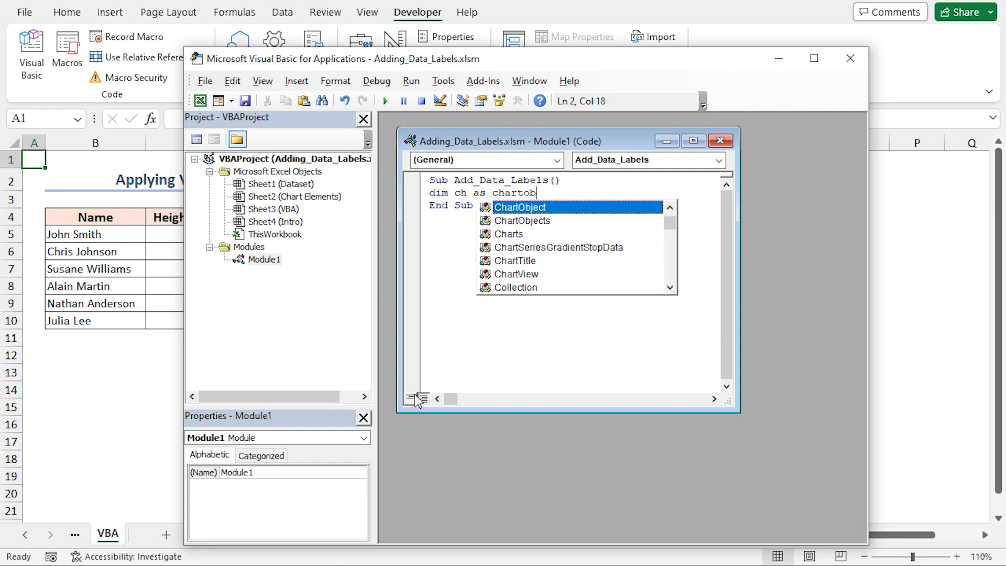
{"action": "key", "text": "Tab"}
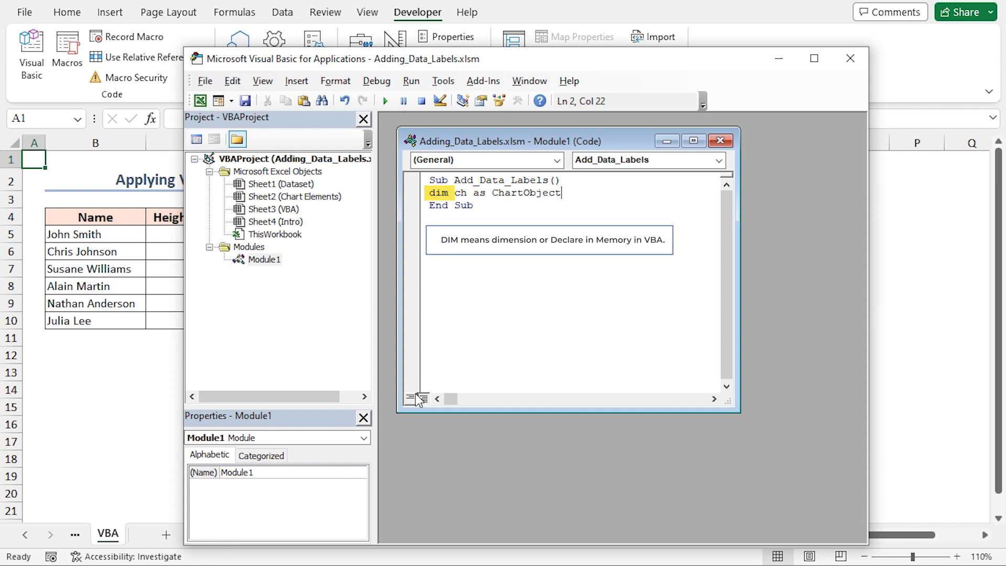
{"action": "key", "text": "Return"}
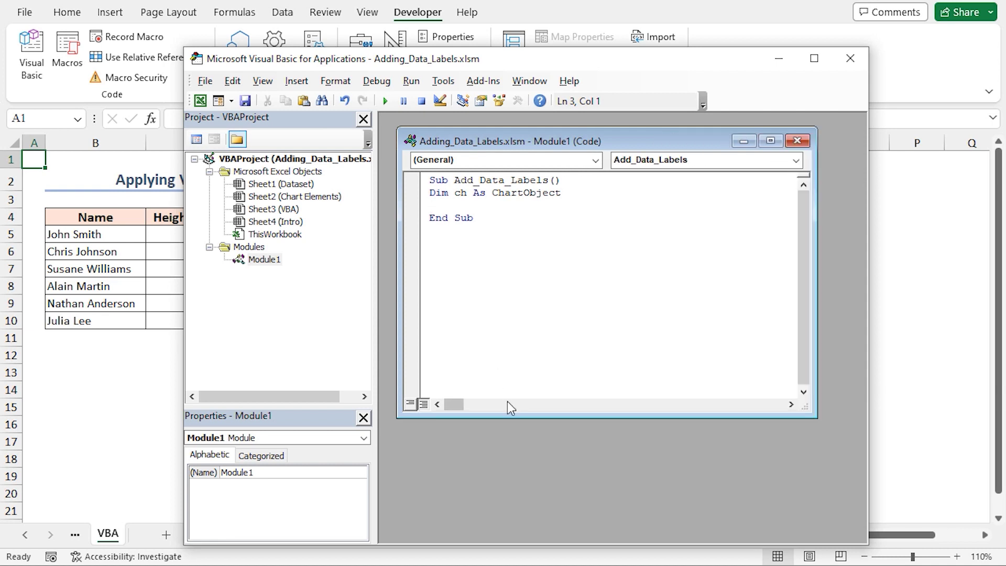
{"action": "type", "text": "set ch=activesheet.chartobjects"}
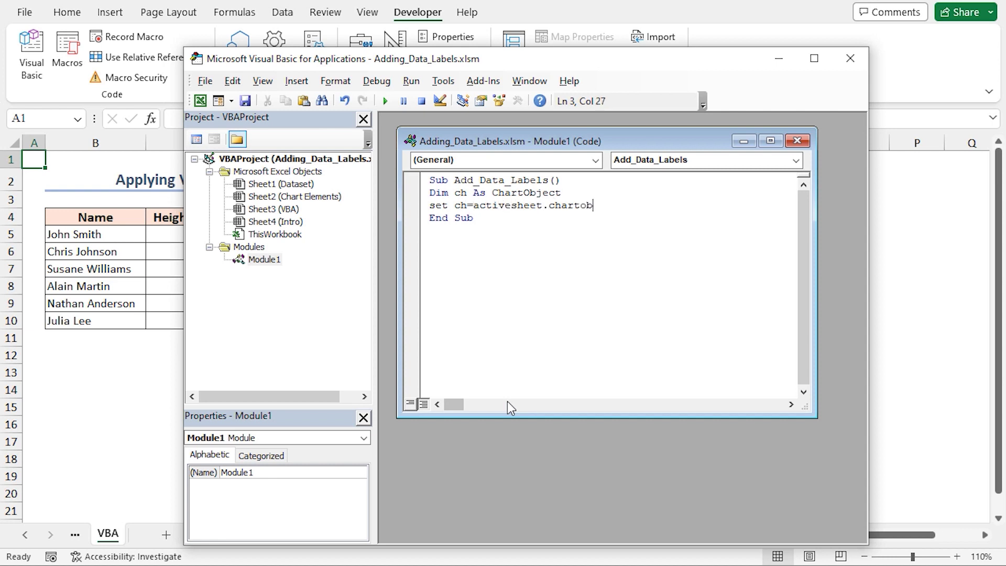
{"action": "type", "text": "(\"Chart 1\")"}
{"action": "left_click_drag", "start_coordinate": [637, 205], "coordinate": [680, 205]}
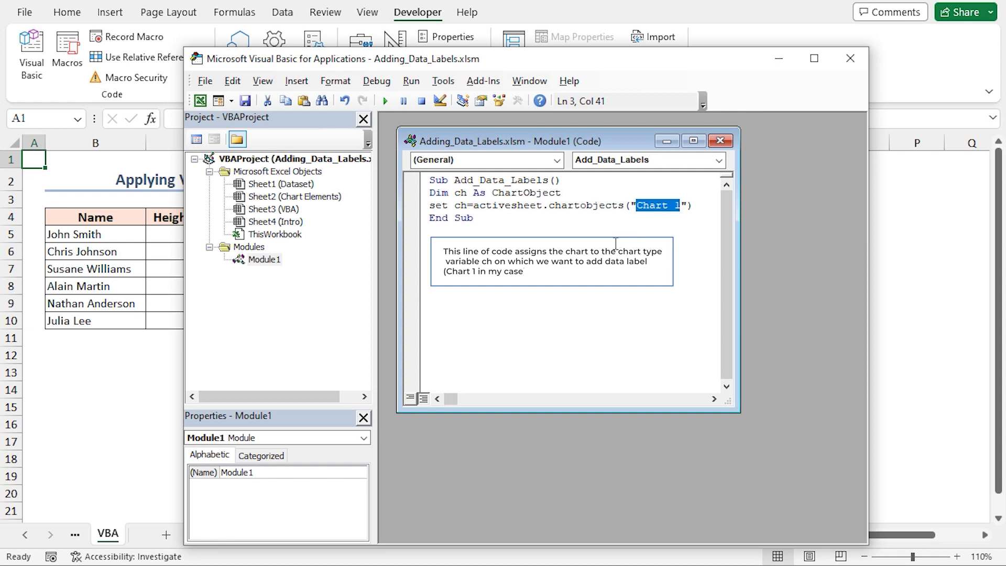
{"action": "left_click", "coordinate": [696, 206]}
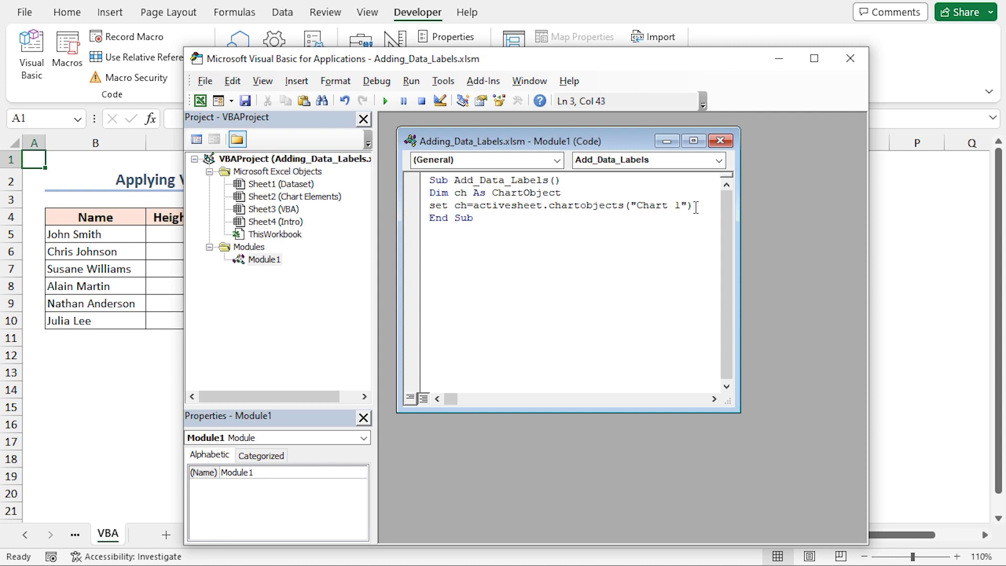
- Check on the worksheet that the chart is named Chart 1
{"action": "left_click", "coordinate": [785, 65]}
{"action": "left_click", "coordinate": [396, 196]}
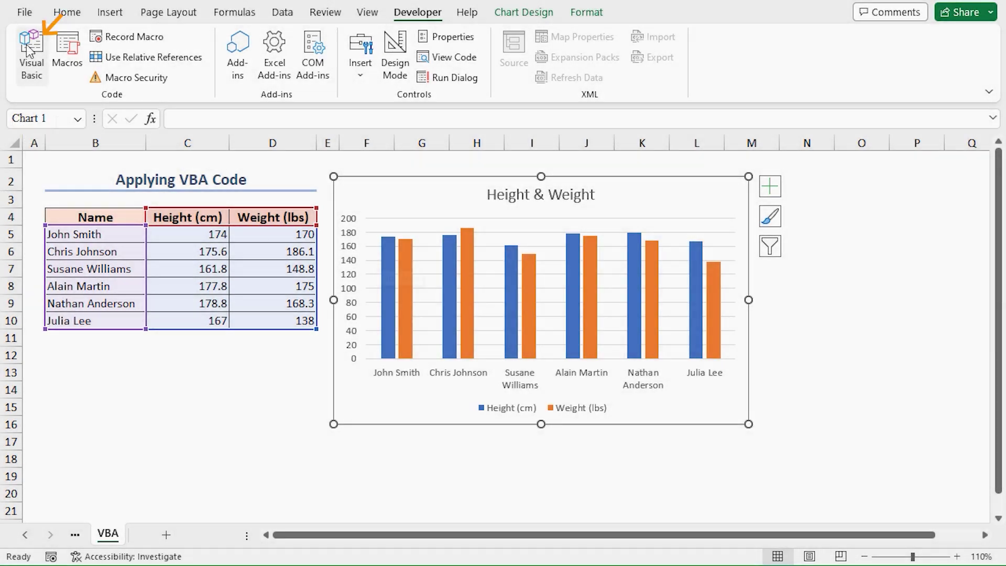
{"action": "left_click", "coordinate": [27, 51]}
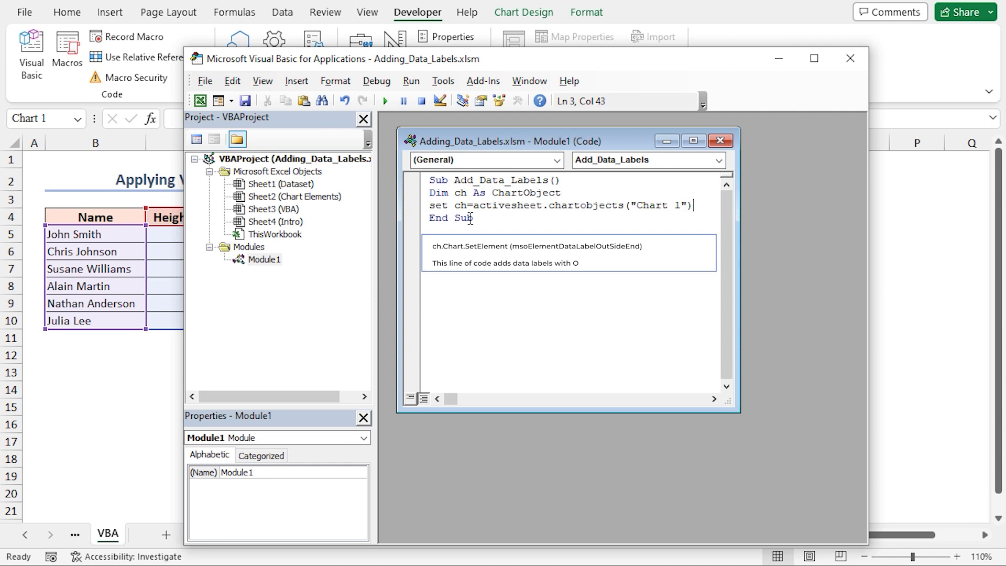
- Add the line ch.Chart.SetElement (msoElementDataLabelOutSideEnd) before End Sub
{"action": "key", "text": "Return"}
{"action": "type", "text": "ch."}
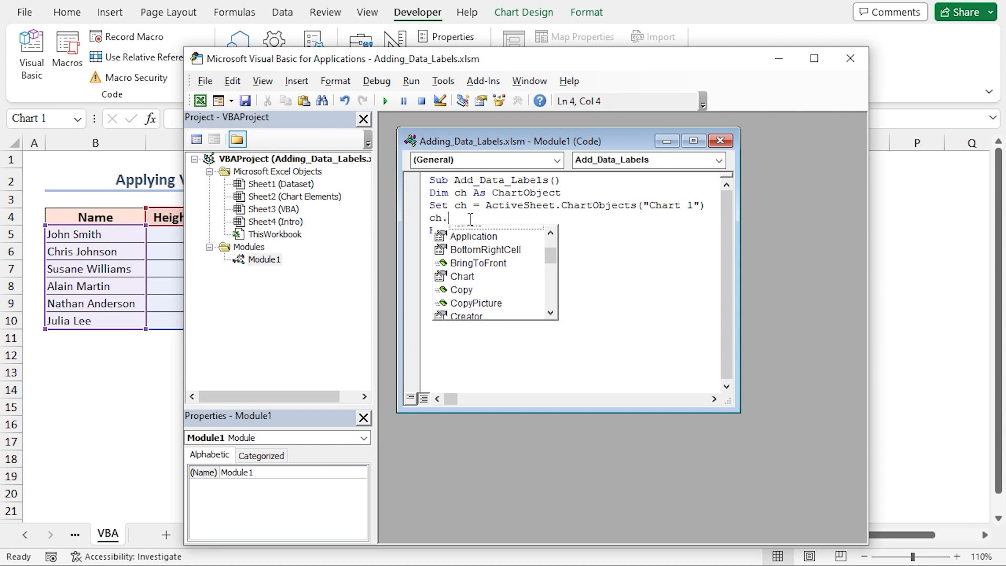
{"action": "type", "text": "Chart.setelement"}
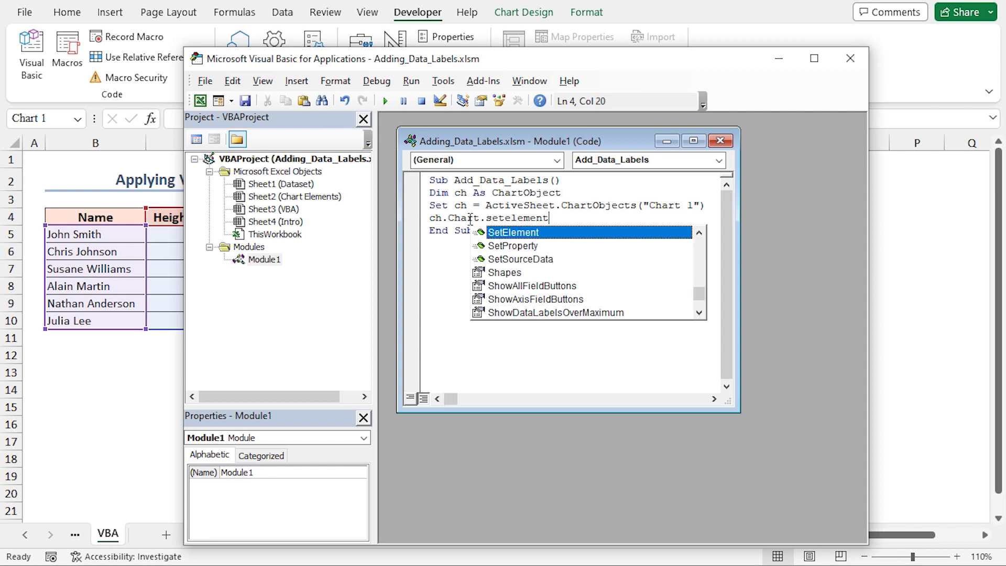
{"action": "type", "text": "(msoe"}
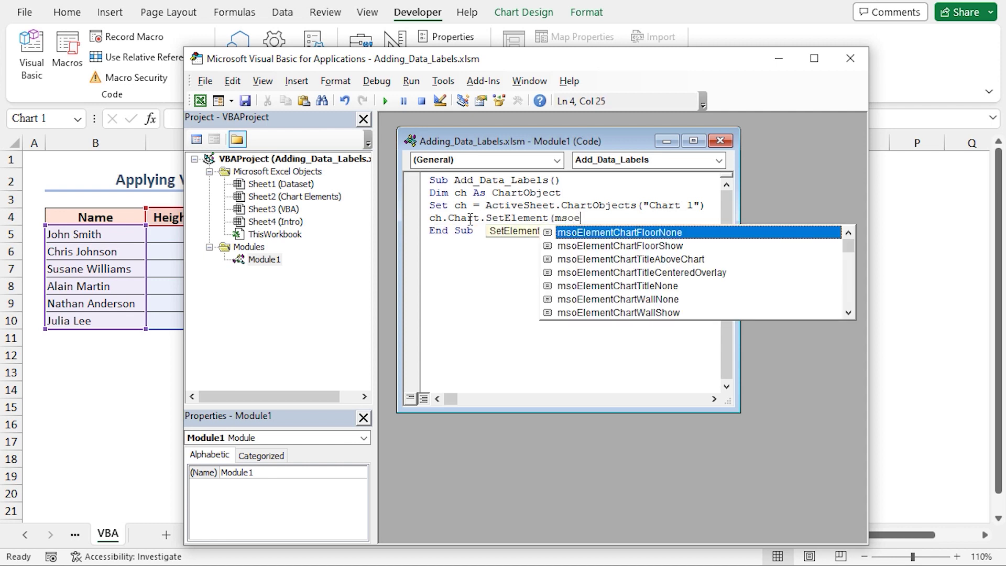
{"action": "type", "text": "lementdatalabel"}
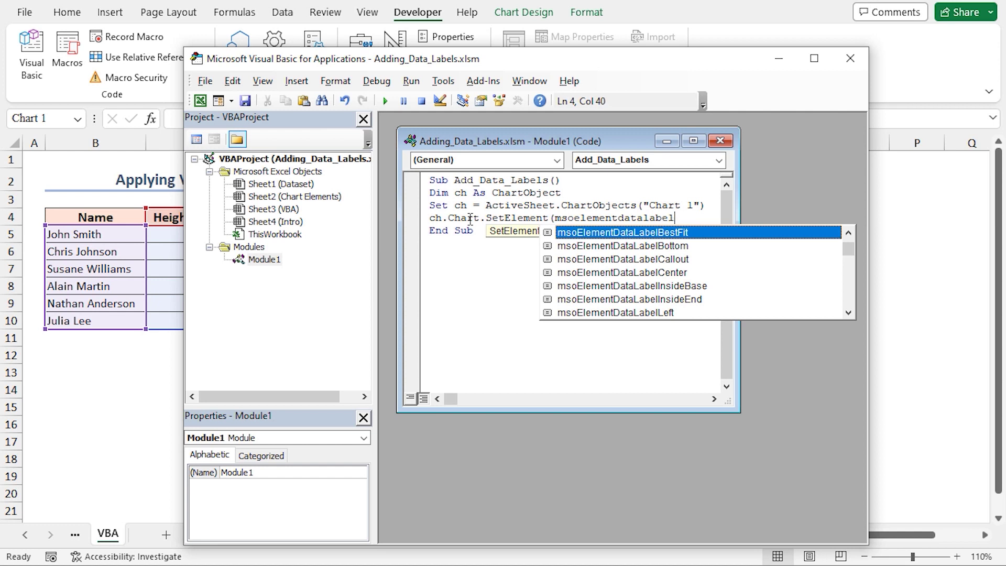
{"action": "type", "text": "outside"}
{"action": "key", "text": "Tab"}
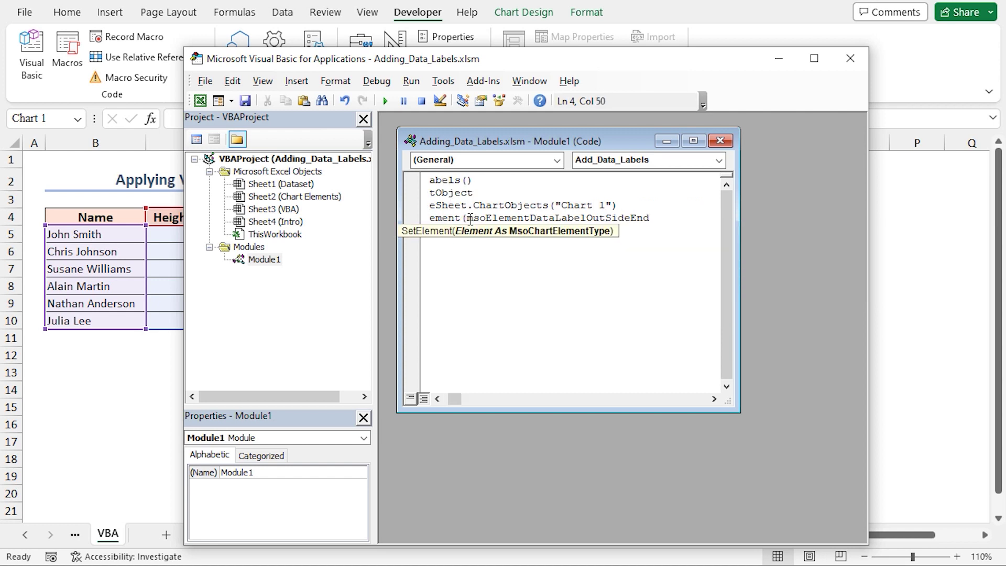
{"action": "type", "text": ")"}
{"action": "left_click", "coordinate": [492, 236]}
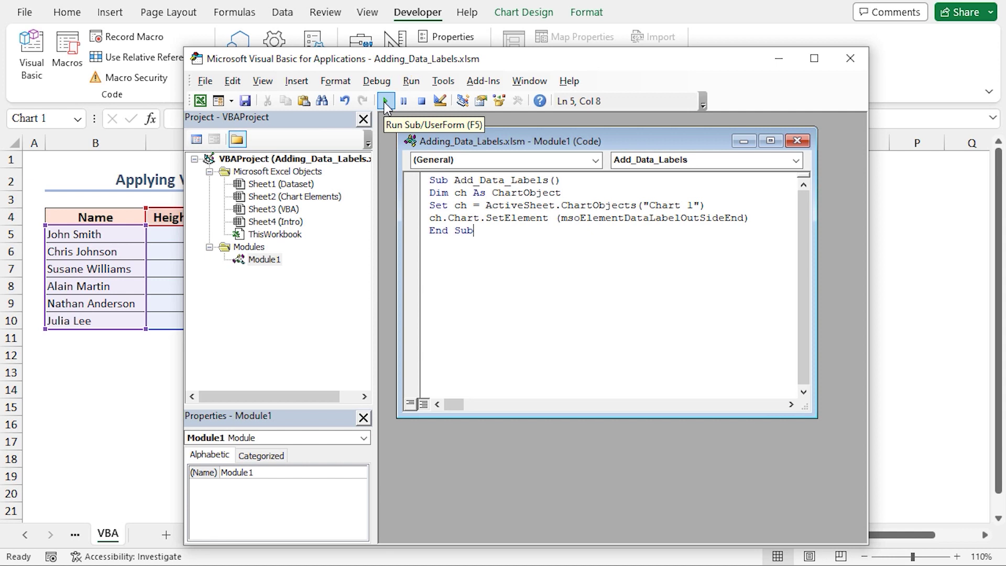
- Run the Add_Data_Labels macro with F5 and view the labelled chart
{"action": "key", "text": "F5"}
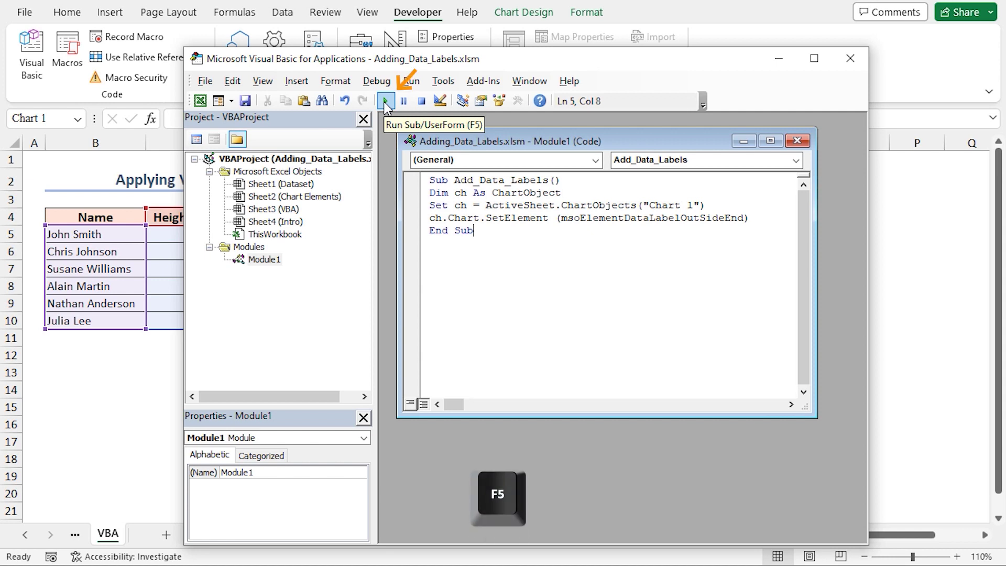
{"action": "left_click", "coordinate": [780, 59]}
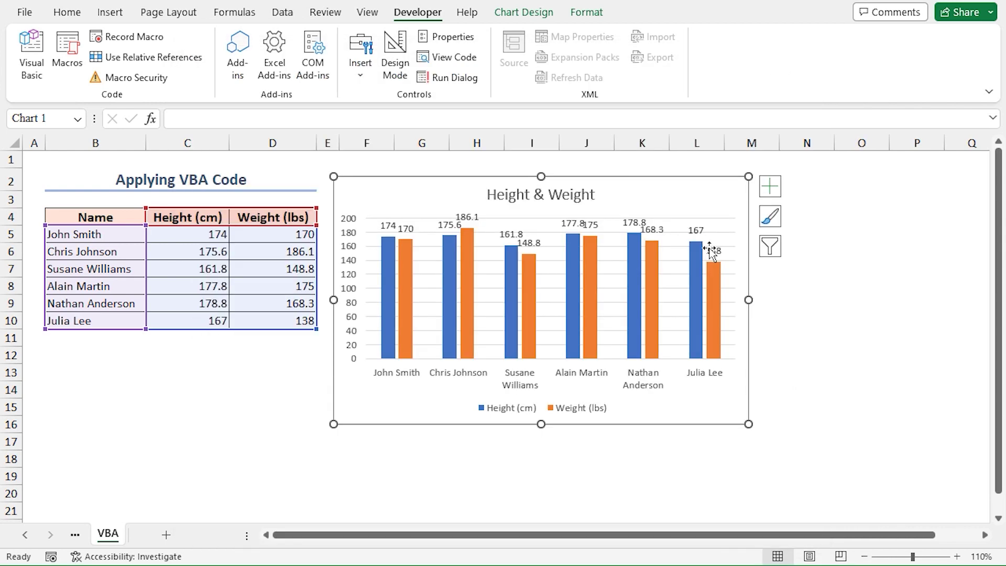